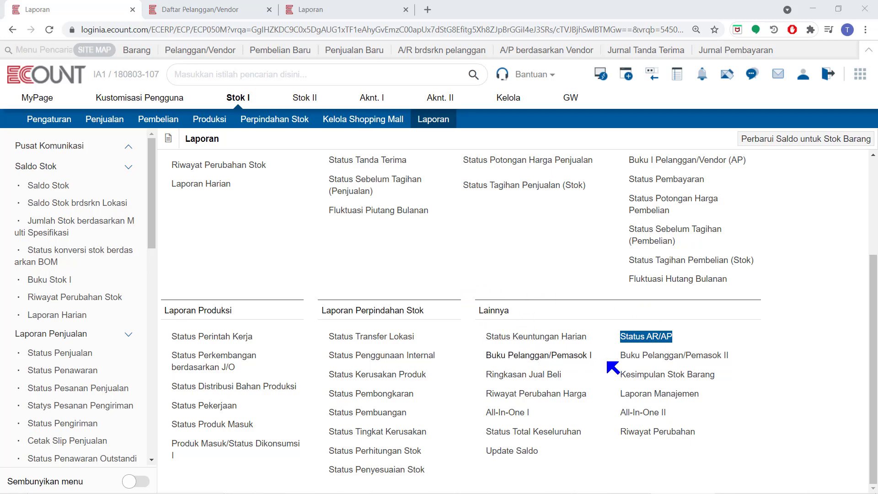
# Step: Open the Status AR/AP report, check the PIC lookup, and run the report for Piutang as of 22/04/2021
pyautogui.click(647, 342)
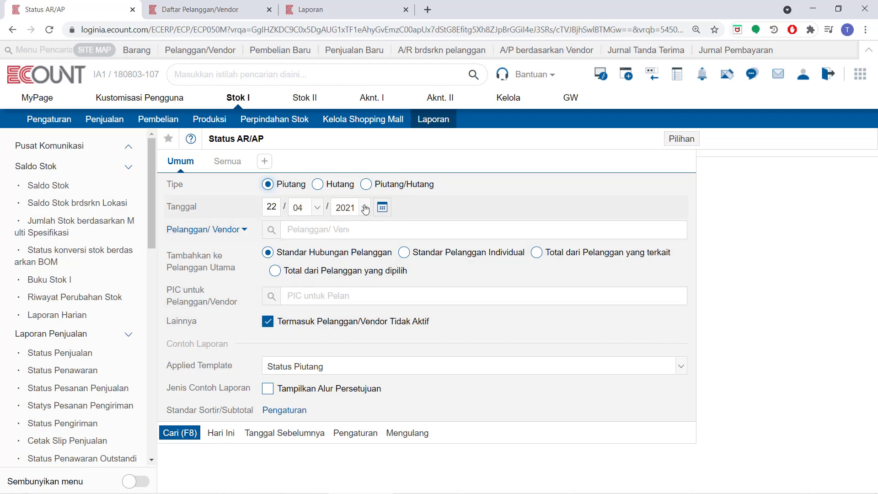
pyautogui.click(344, 223)
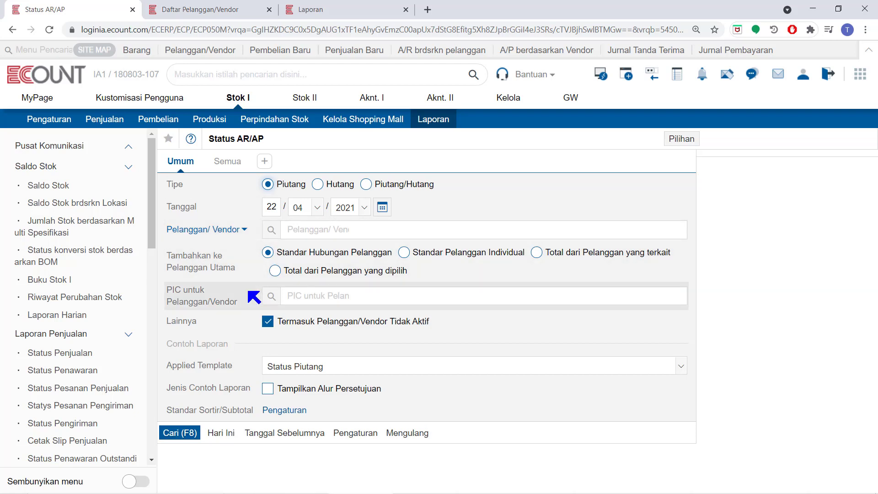
pyautogui.click(271, 296)
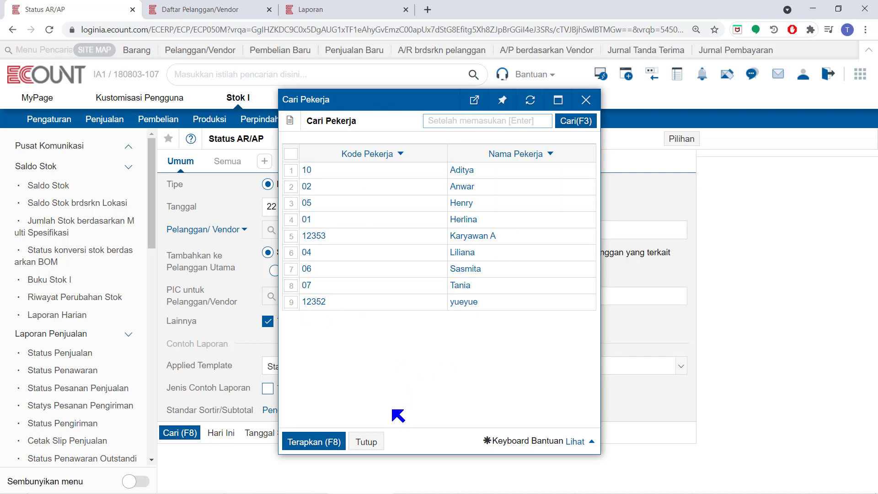
pyautogui.click(379, 440)
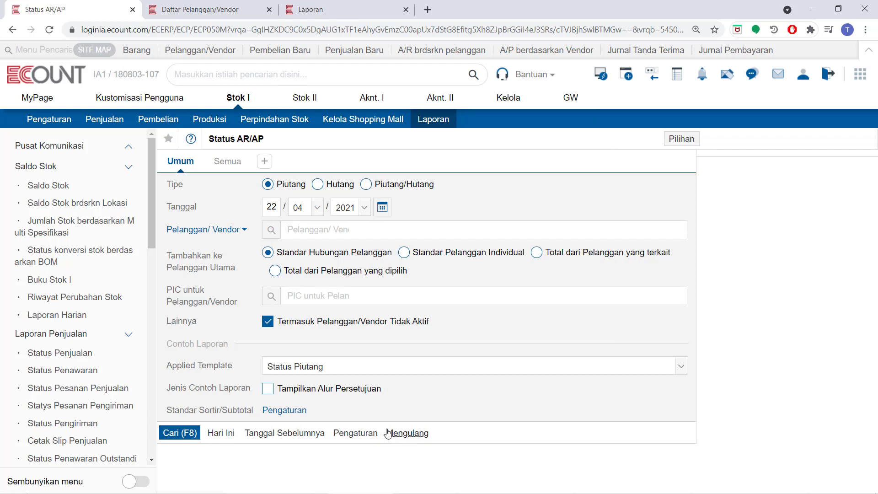
pyautogui.click(176, 438)
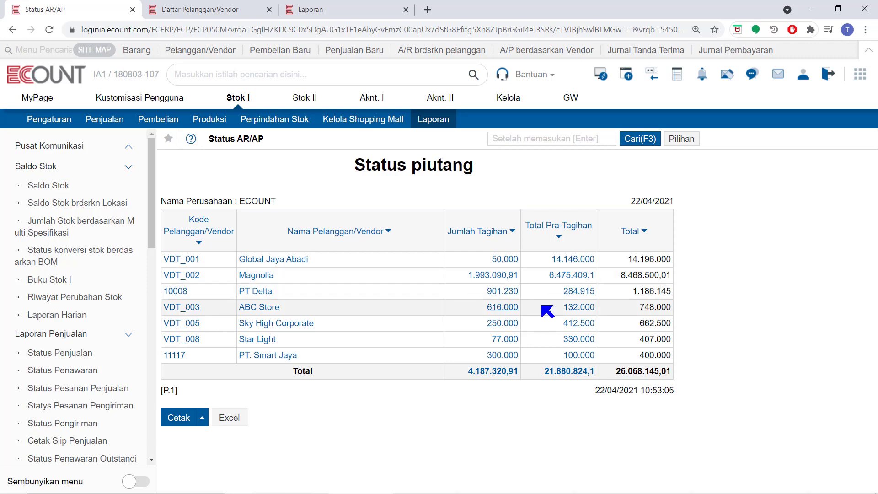
# Step: In the function settings, change Cari Standar for Manajemen Piutang/Hutang to "menurut Lokasi/Proyek/Dept." and save
pyautogui.click(688, 144)
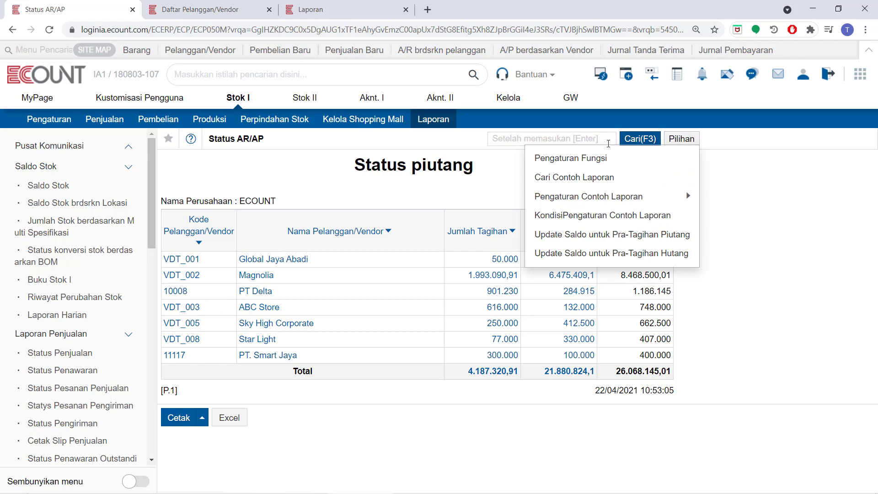
pyautogui.click(593, 159)
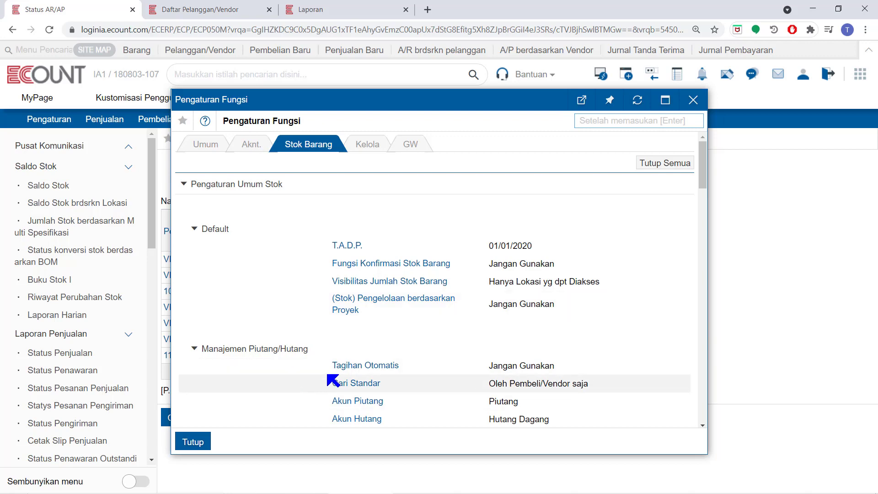
pyautogui.click(356, 386)
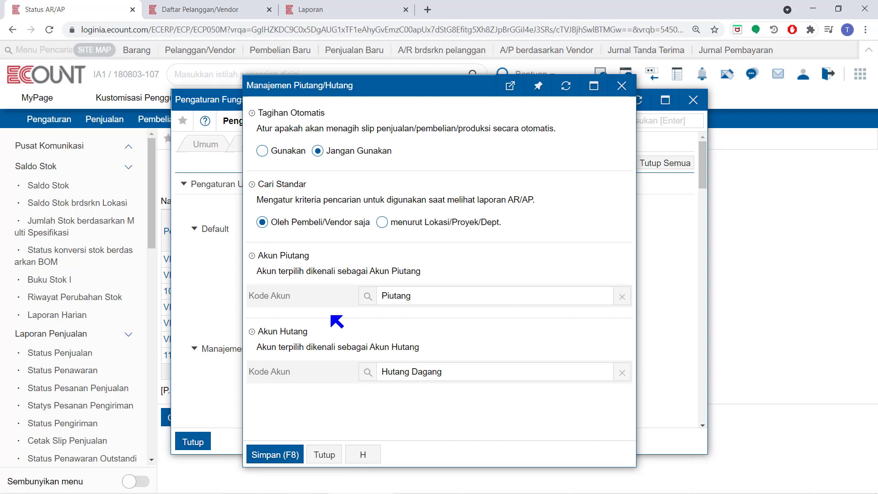
pyautogui.click(381, 222)
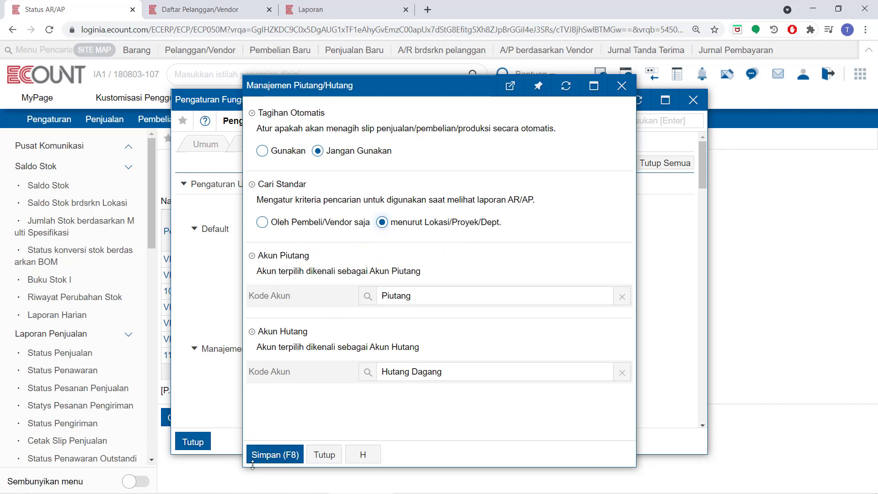
pyautogui.click(270, 454)
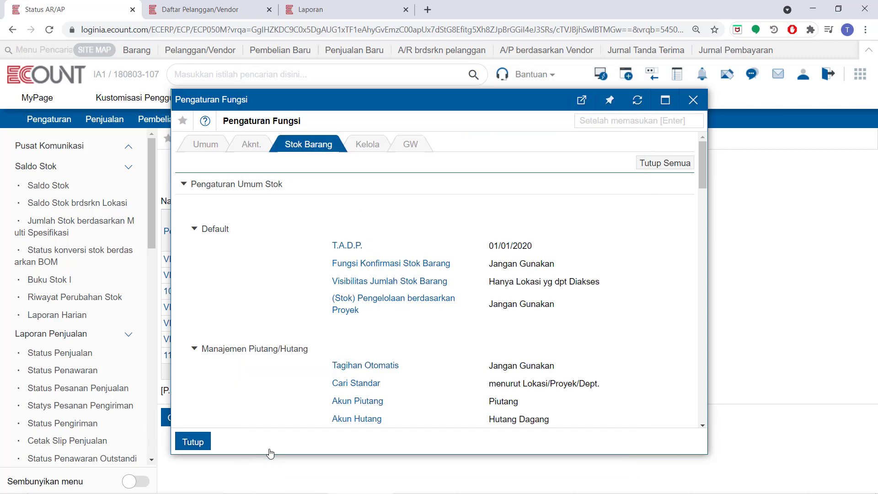
pyautogui.click(197, 442)
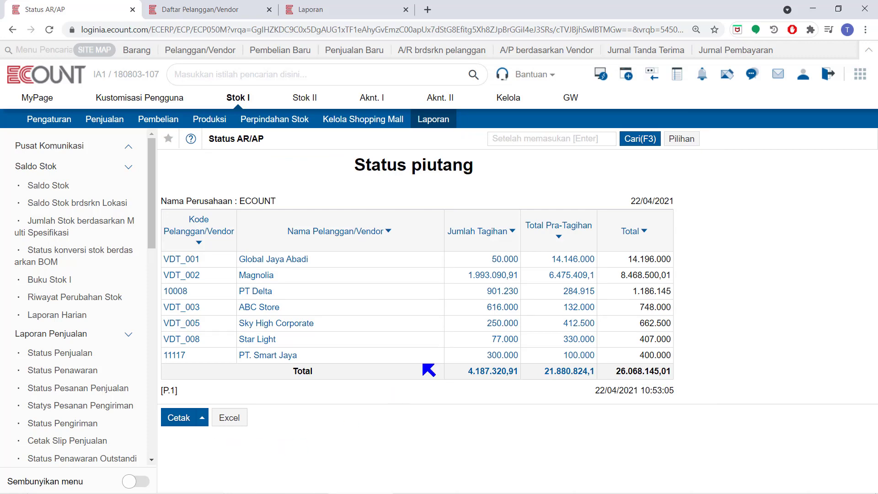
# Step: Reopen the Status AR/AP report from Laporan and run it for Piutang as of 22/04/2021
pyautogui.click(438, 121)
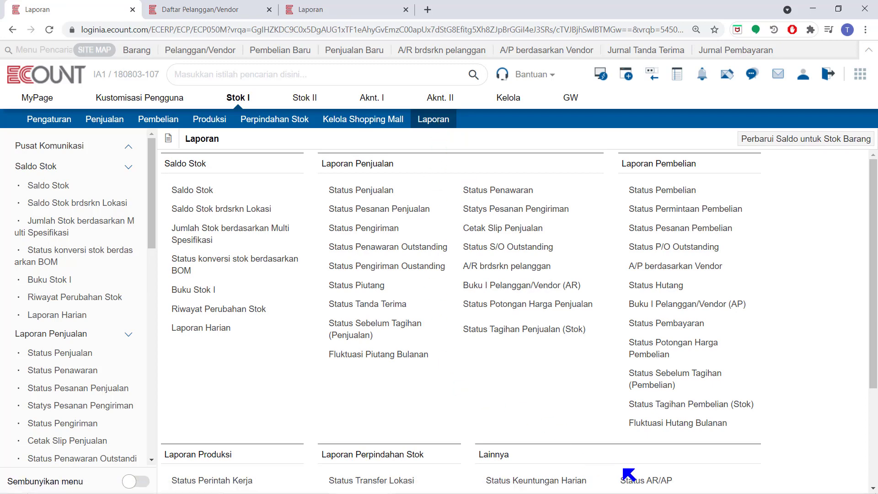
pyautogui.click(641, 480)
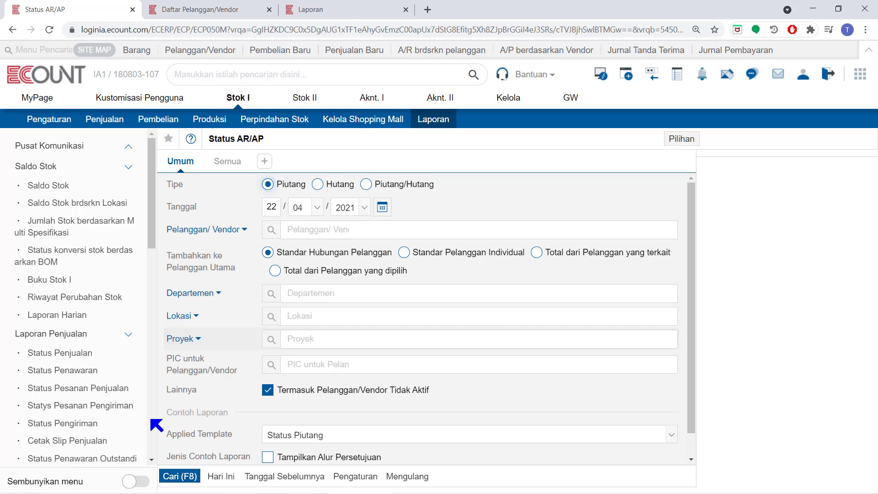
pyautogui.click(179, 476)
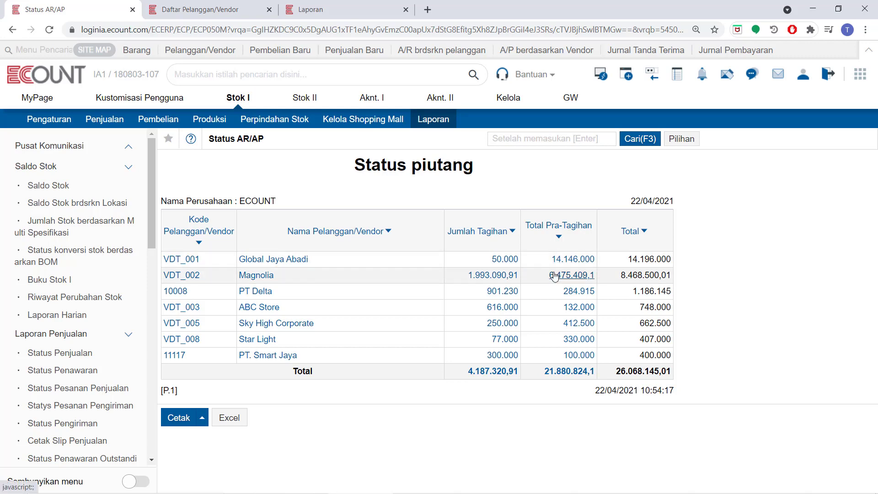
# Step: View Magnolia's pre-billing total in Tagihan Kolektif and its billed amount in Buku Besar II
pyautogui.click(573, 275)
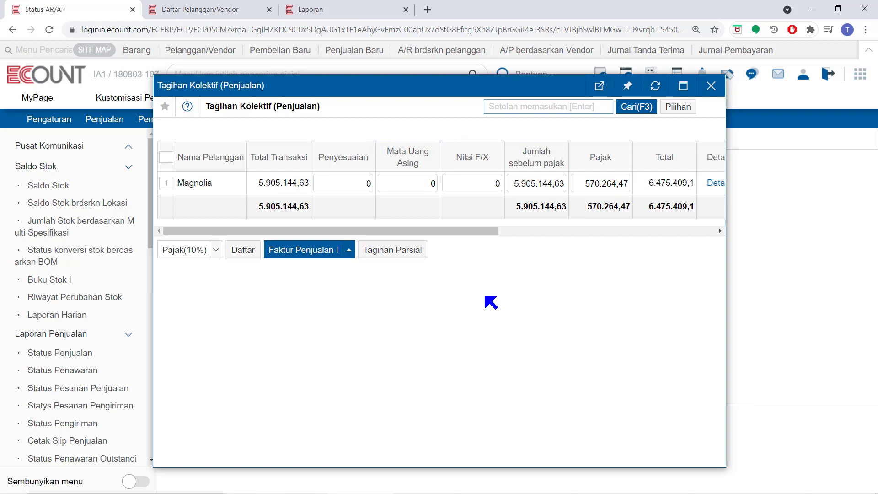
pyautogui.click(710, 86)
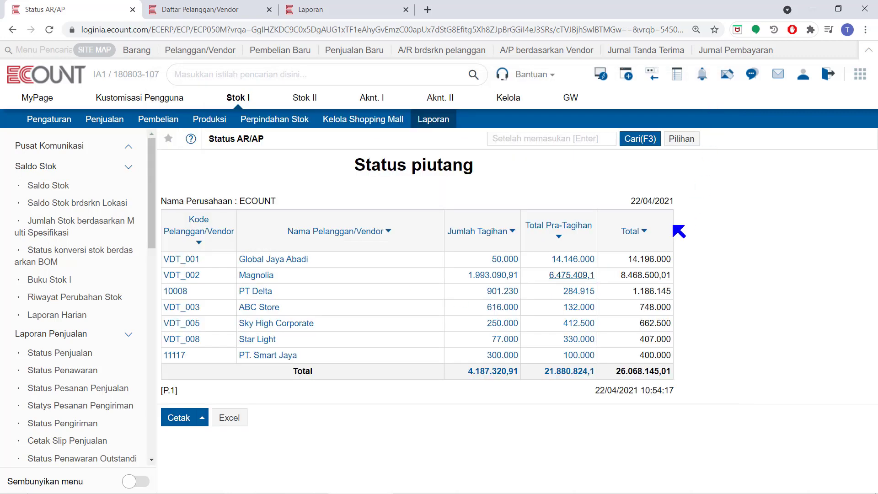
pyautogui.click(483, 276)
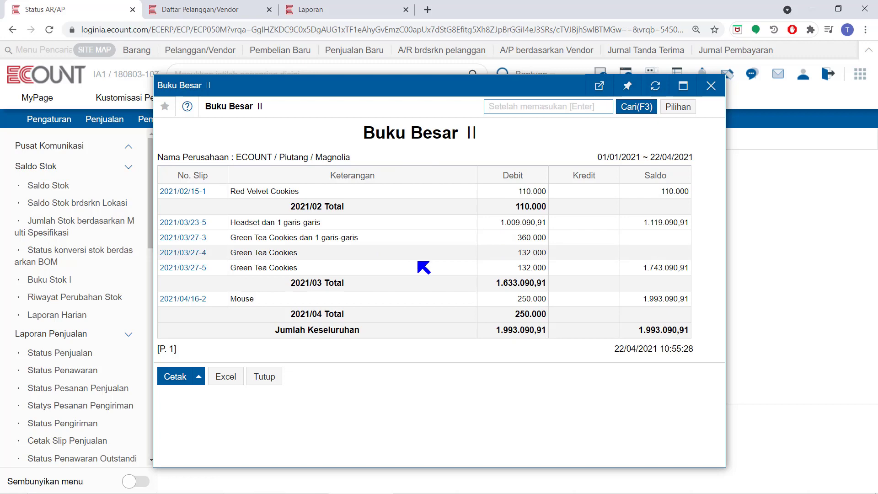
pyautogui.click(711, 86)
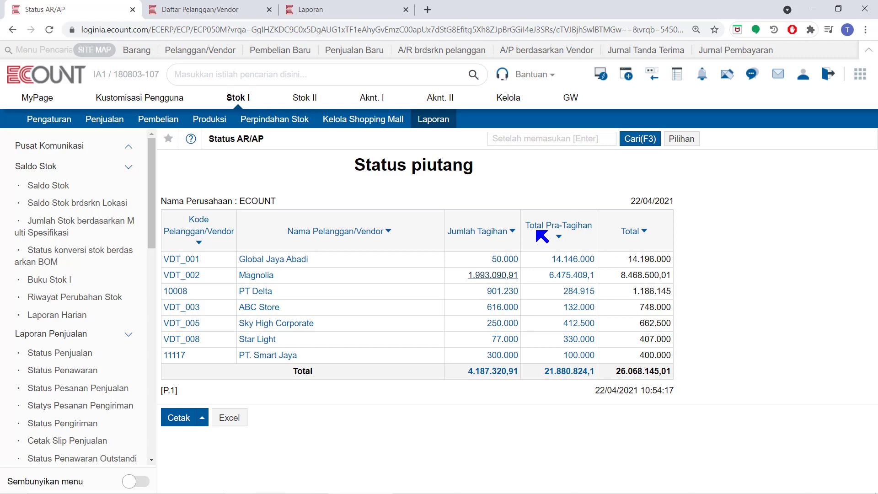
# Step: Sort the report by customer/vendor name and view Star Light's ledger with the start date set to 01/01/2020
pyautogui.click(369, 234)
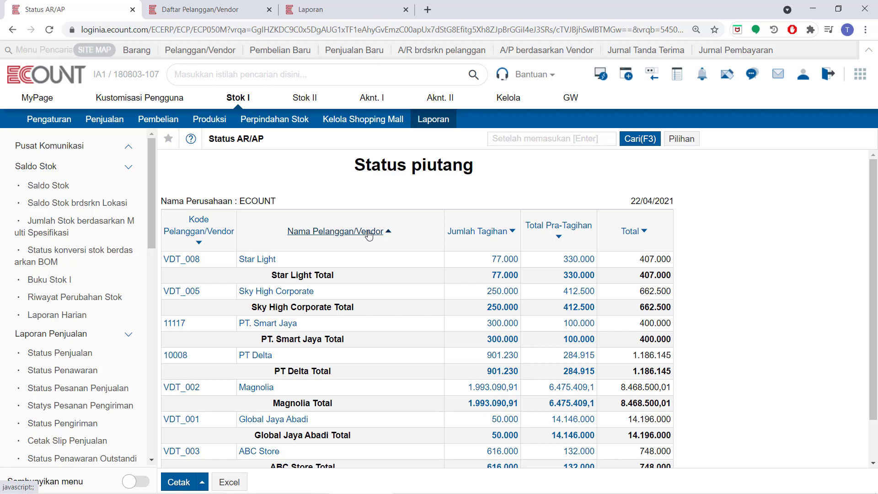
pyautogui.click(269, 260)
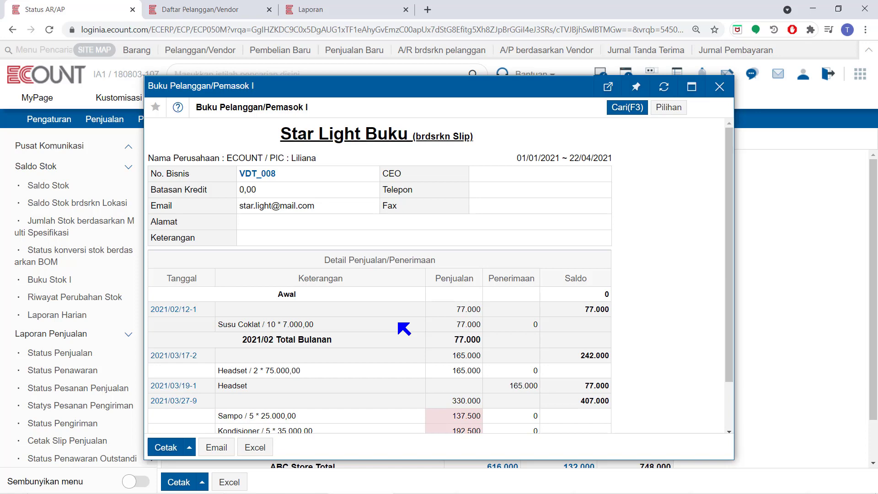
pyautogui.click(639, 114)
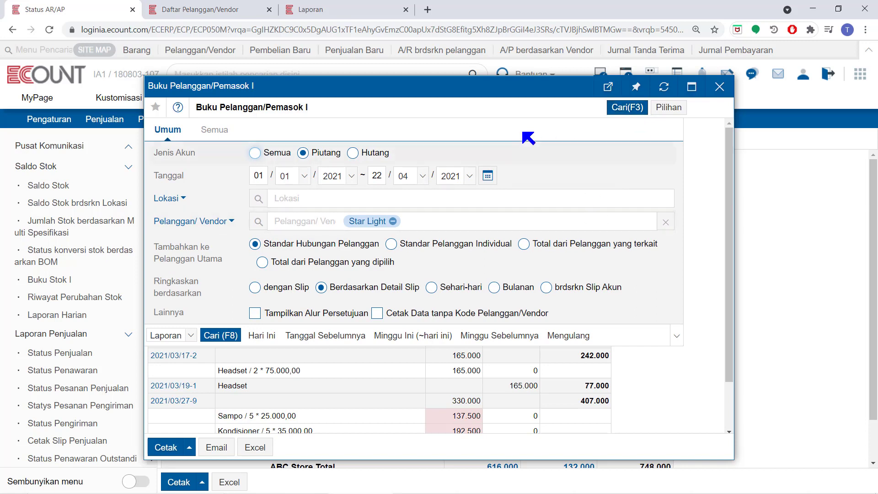
pyautogui.click(348, 176)
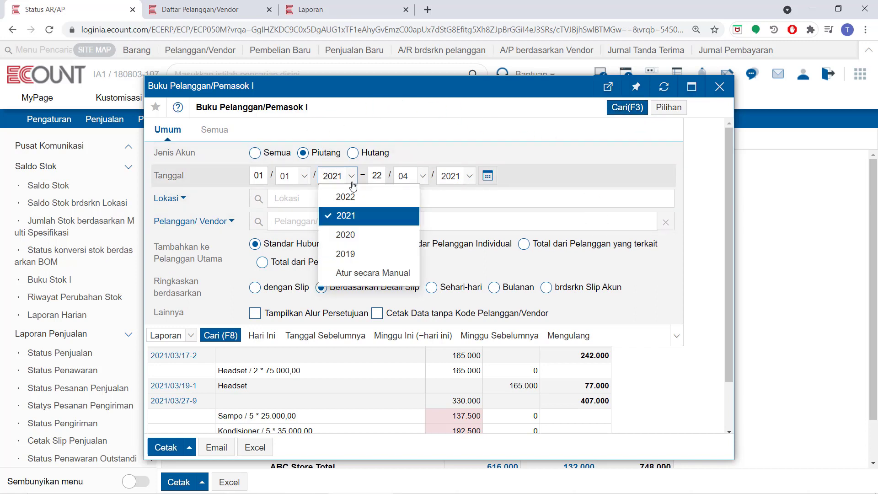
pyautogui.click(354, 235)
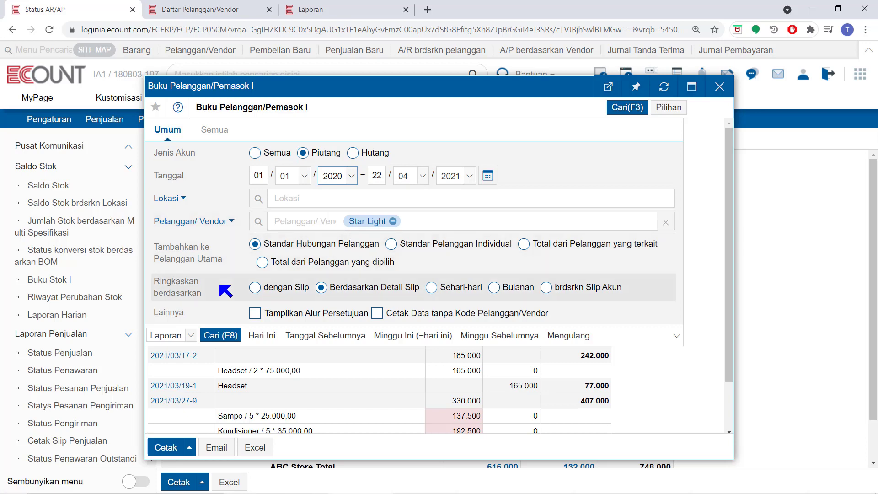
pyautogui.click(218, 338)
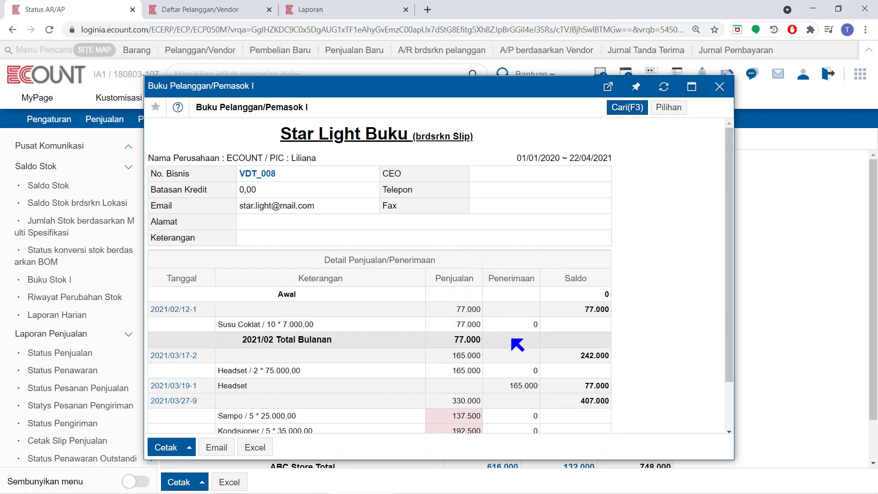
pyautogui.click(719, 86)
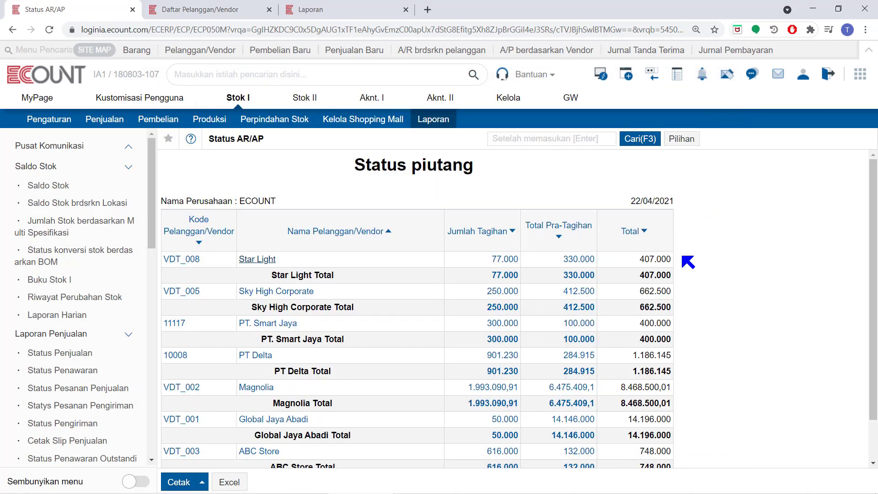
# Step: Rerun the report with type Piutang/Hutang and examine the Jumlah Selisih values for Magnolia and PT Delta
pyautogui.click(644, 142)
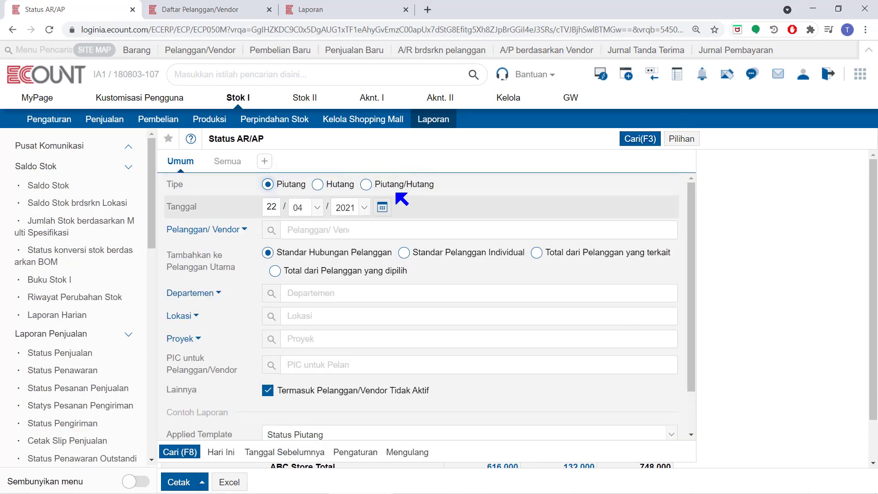
pyautogui.click(366, 184)
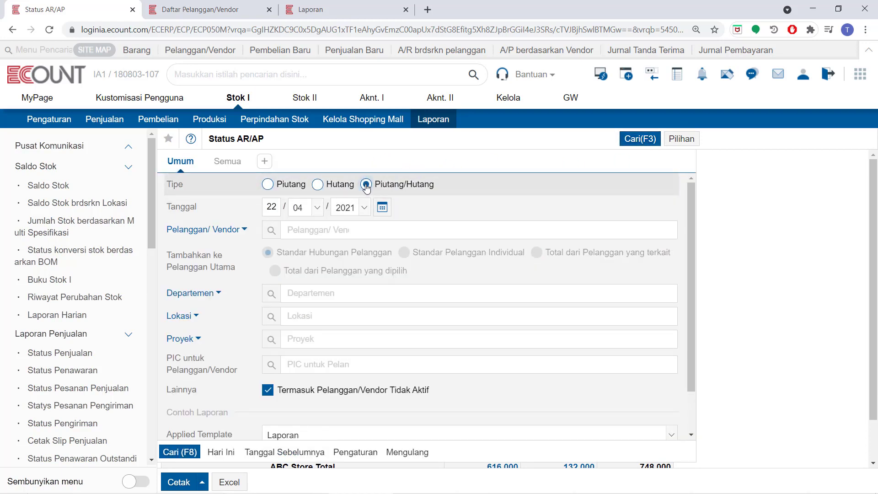
pyautogui.click(190, 451)
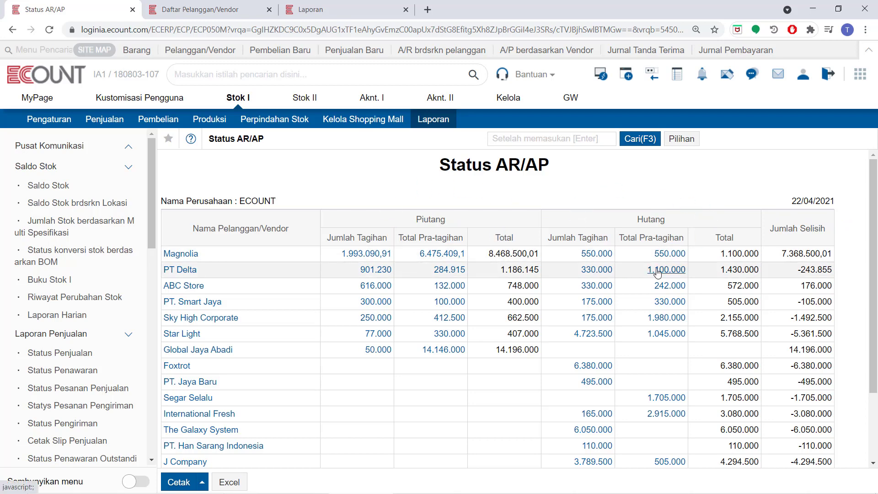
pyautogui.moveTo(781, 254); pyautogui.dragTo(821, 258)
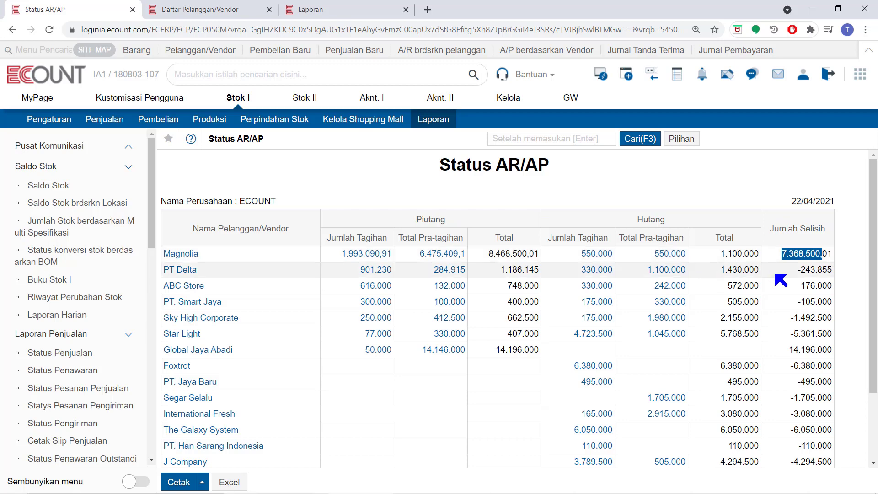
pyautogui.moveTo(797, 270); pyautogui.dragTo(834, 275)
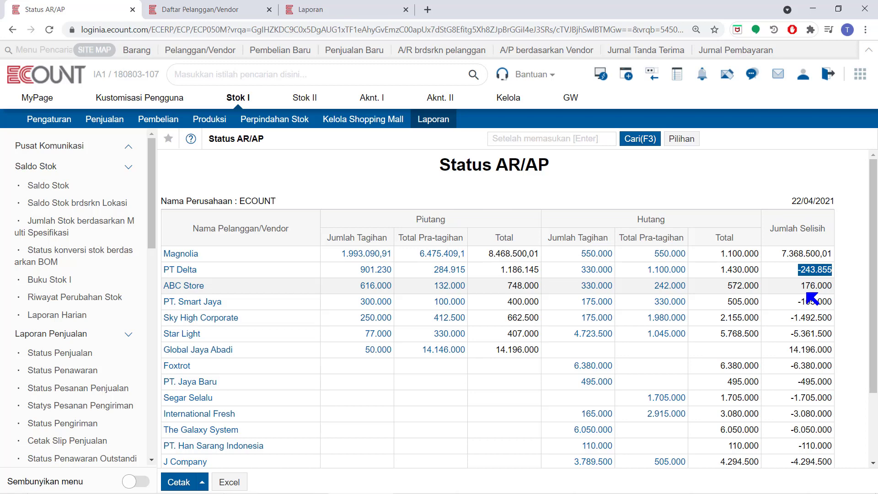
pyautogui.click(749, 217)
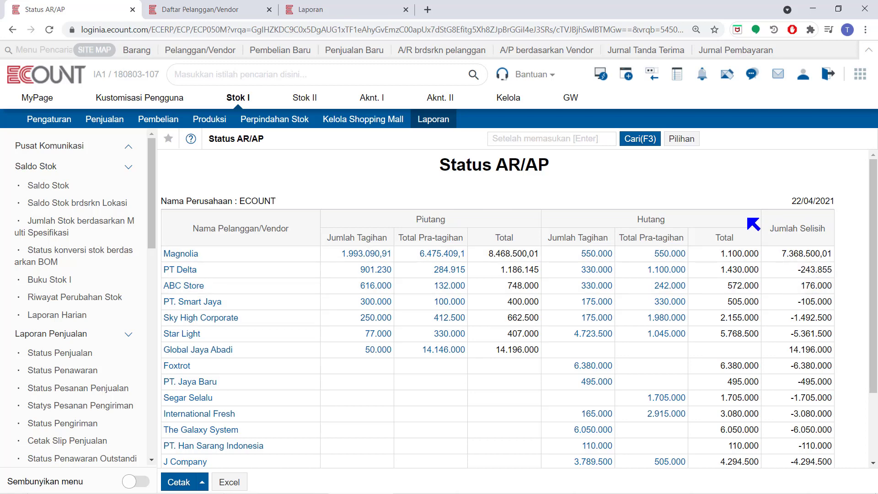
# Step: Reopen the report's search conditions and set the type to Piutang
pyautogui.click(642, 139)
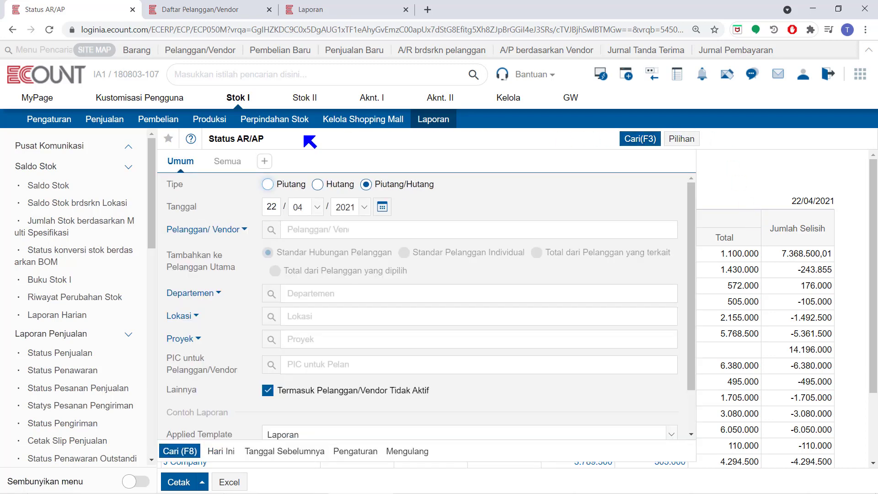
pyautogui.click(268, 187)
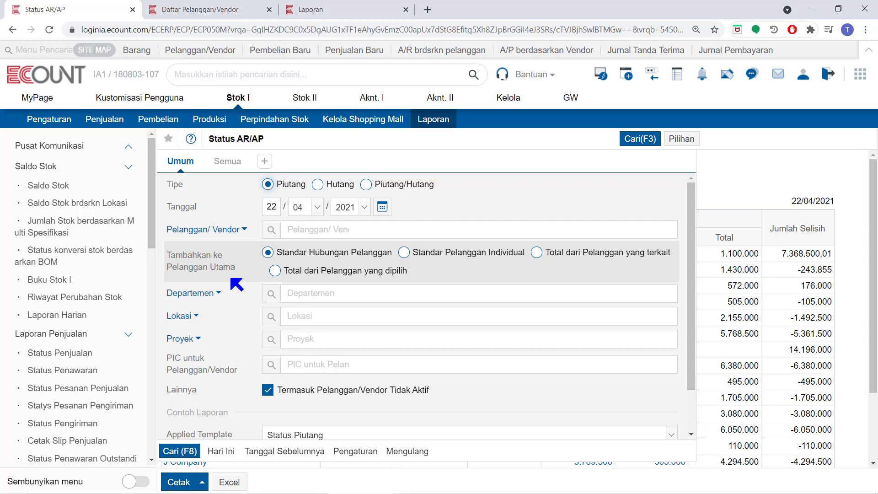
# Step: Switch to the Daftar Pelanggan/Vendor page and open its customer relationship settings
pyautogui.click(203, 16)
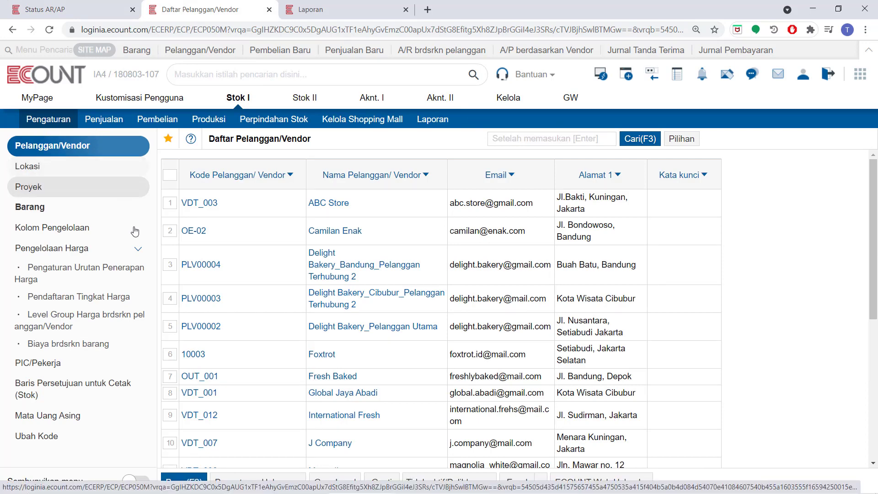
pyautogui.click(249, 486)
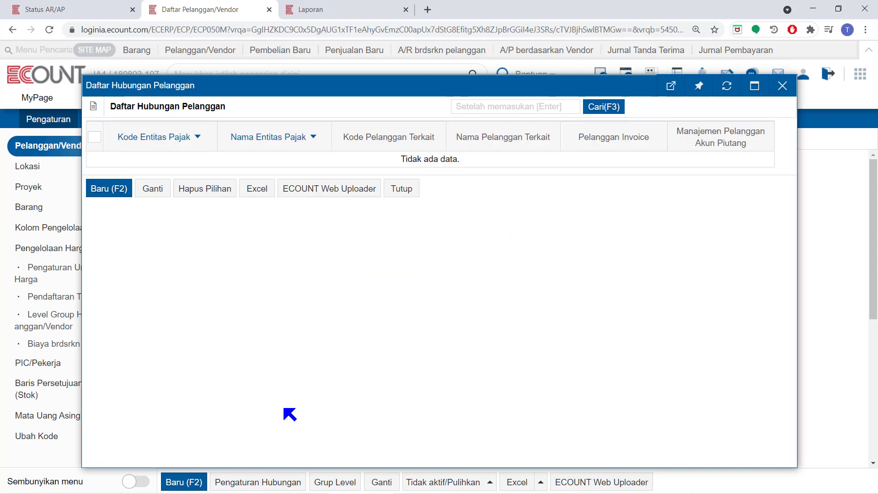
# Step: Start a new customer relationship registration with Delight Bakery_Pelanggan Utama as the main customer
pyautogui.click(108, 191)
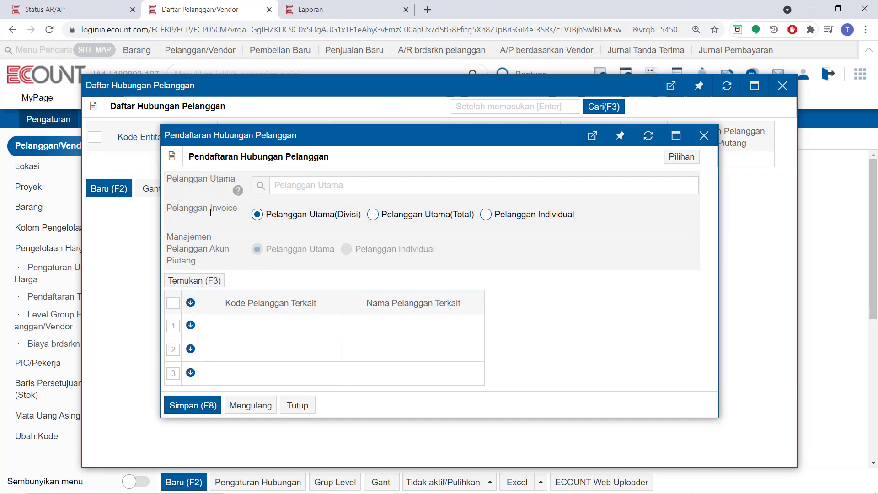
pyautogui.moveTo(245, 224)
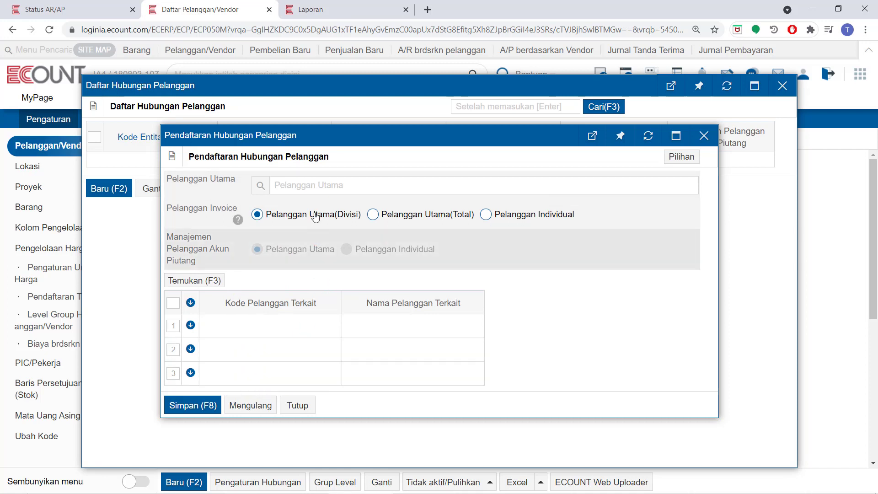
pyautogui.click(315, 191)
pyautogui.write('ut')
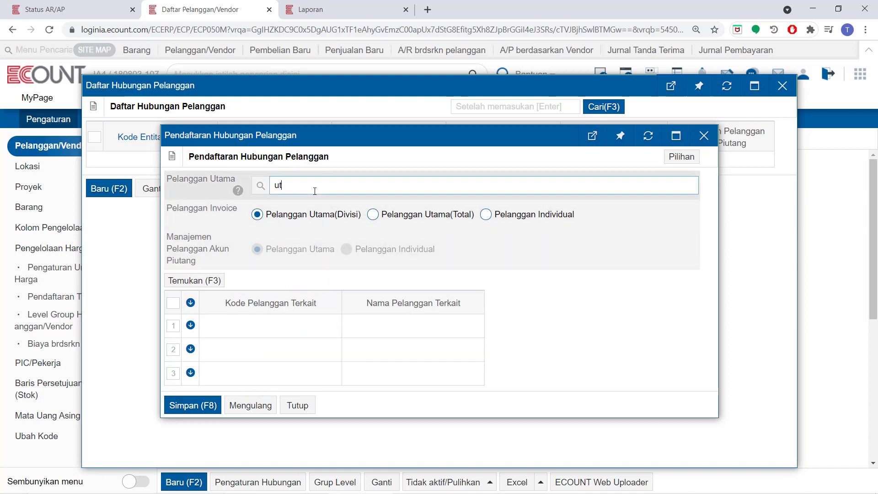
pyautogui.write('ama')
pyautogui.press('Return')
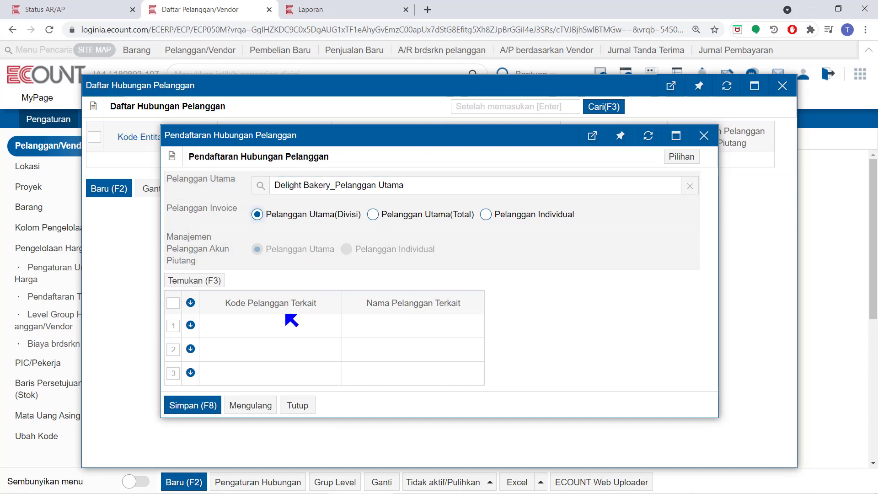
# Step: Add the Bandung and Cibubur Delight Bakery branches, PLV00004 and PLV00003, as related customers
pyautogui.click(292, 327)
pyautogui.write('deligh')
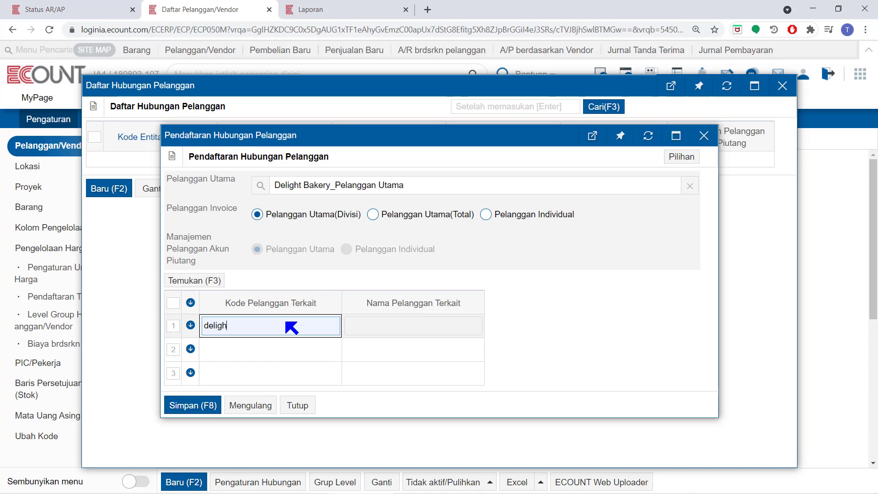
pyautogui.press('Return')
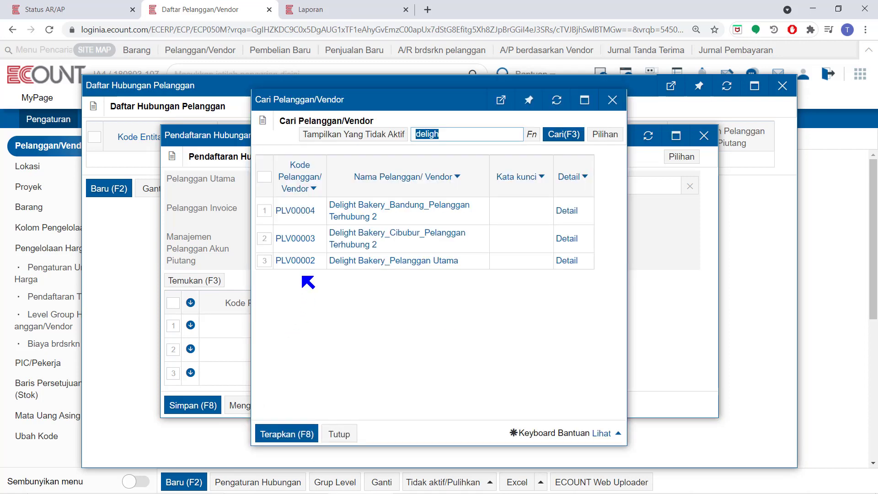
pyautogui.click(264, 214)
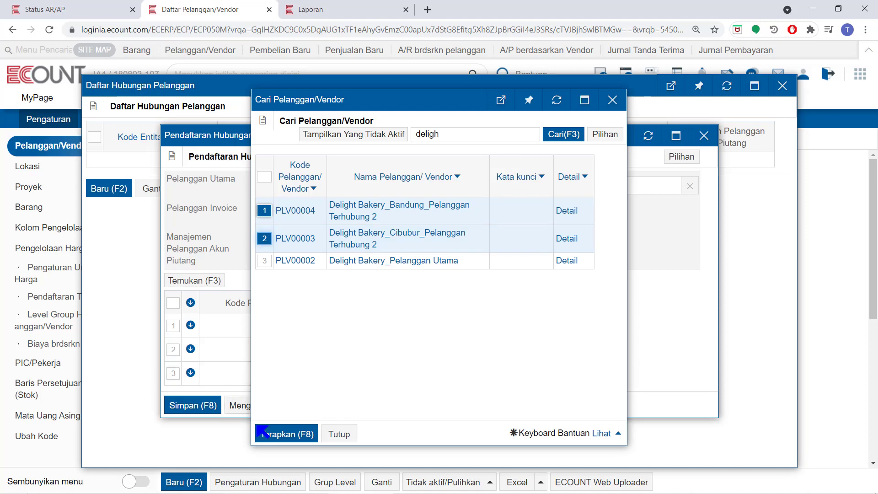
pyautogui.click(289, 432)
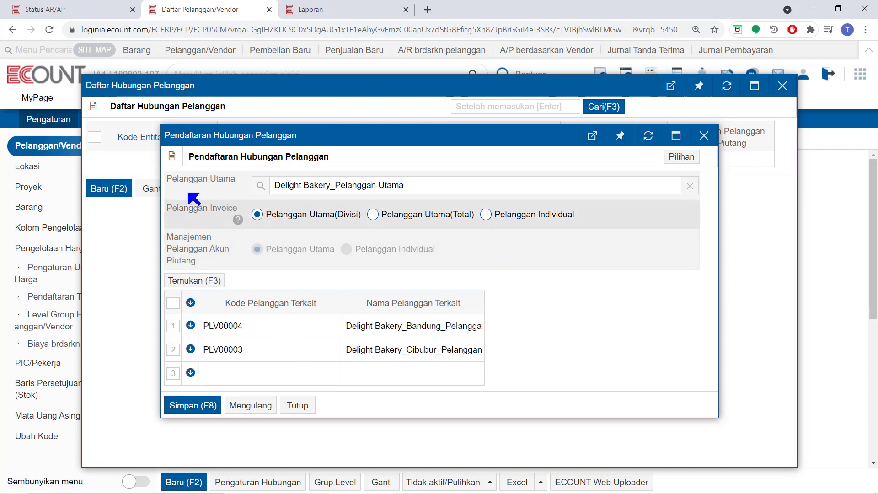
# Step: Try the Pelanggan Individual invoice option, restore Pelanggan Utama(Divisi), and save the customer relationship
pyautogui.moveTo(238, 220)
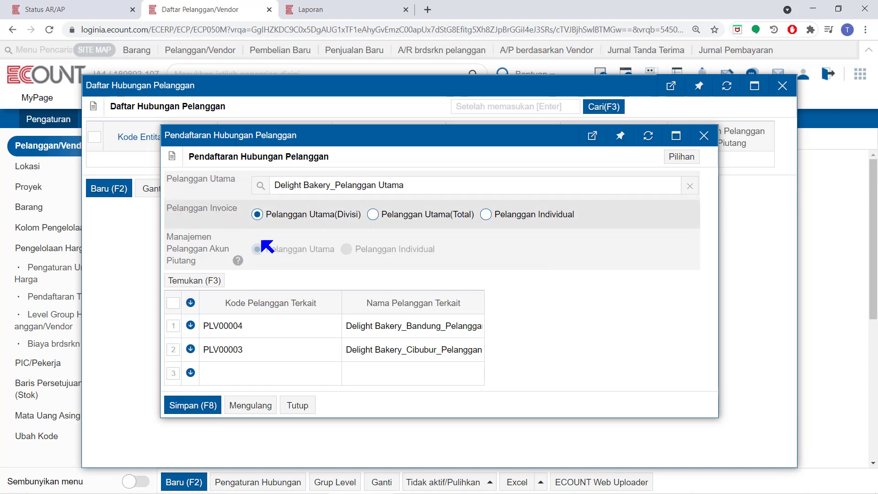
pyautogui.click(487, 218)
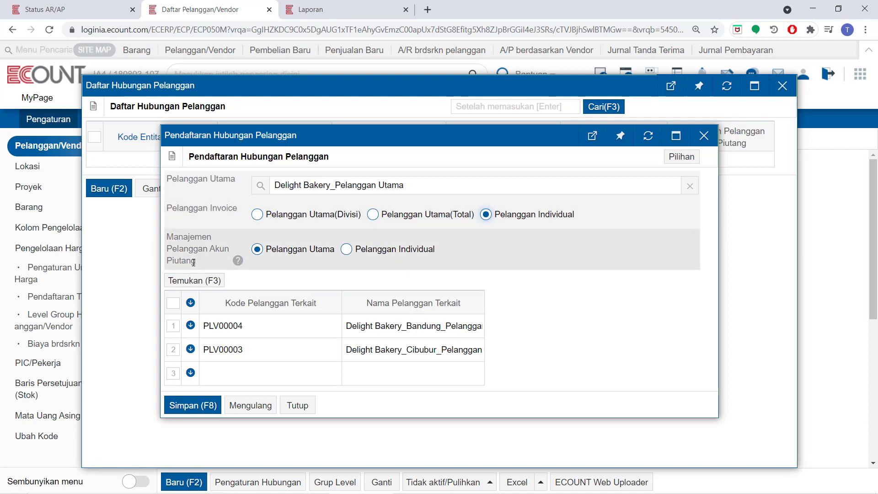
pyautogui.click(262, 219)
pyautogui.moveTo(240, 267)
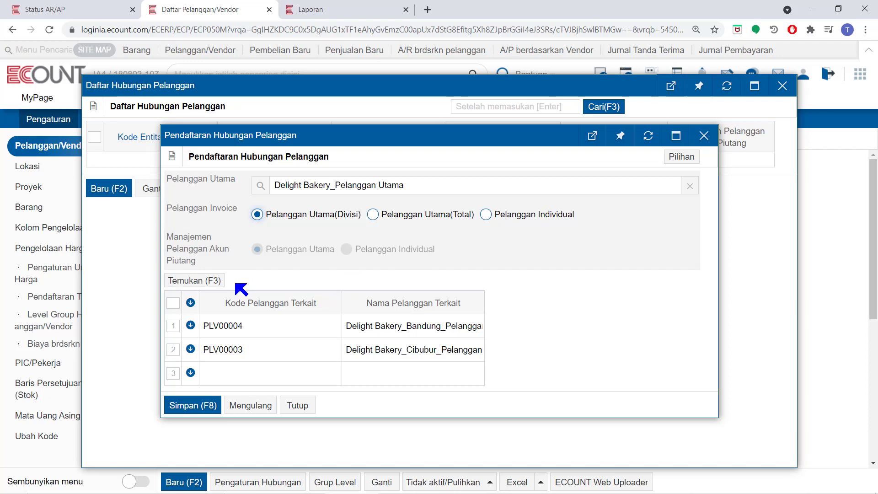
pyautogui.click(201, 403)
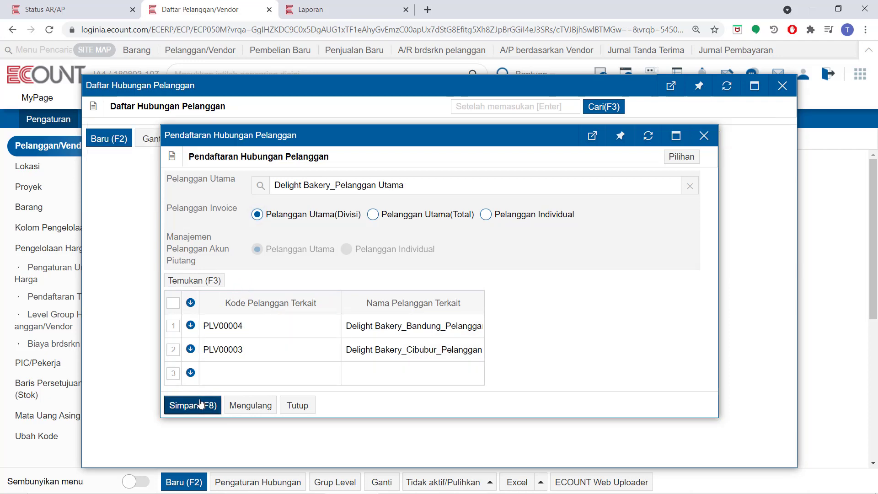
# Step: Return to the Status AR/AP search conditions and set Tambahkan ke Pelanggan Utama to Standar Pelanggan Individual
pyautogui.click(104, 7)
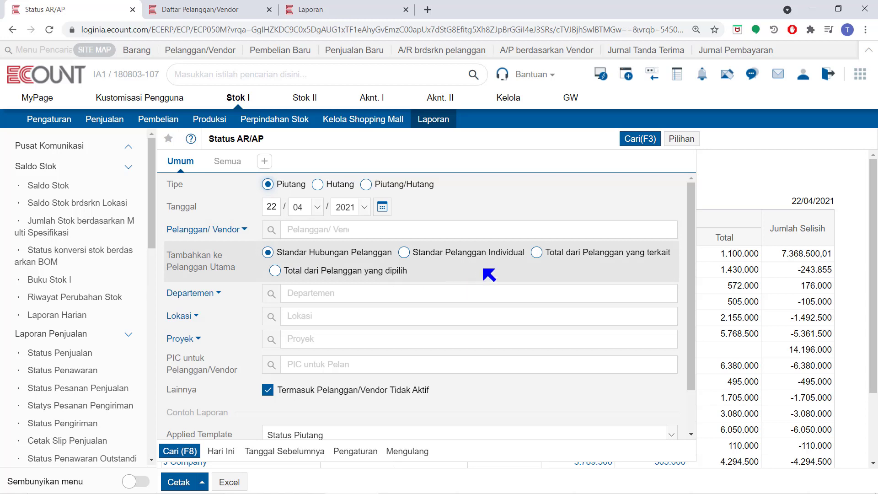
pyautogui.click(404, 253)
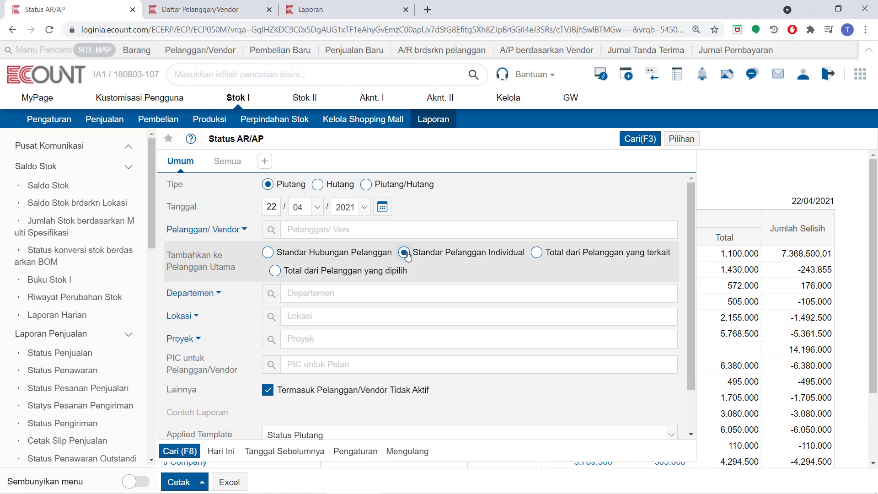
# Step: Review the pre-billing balance update options for Status AR/AP and the accounting balance update on the Laporan page
pyautogui.click(678, 142)
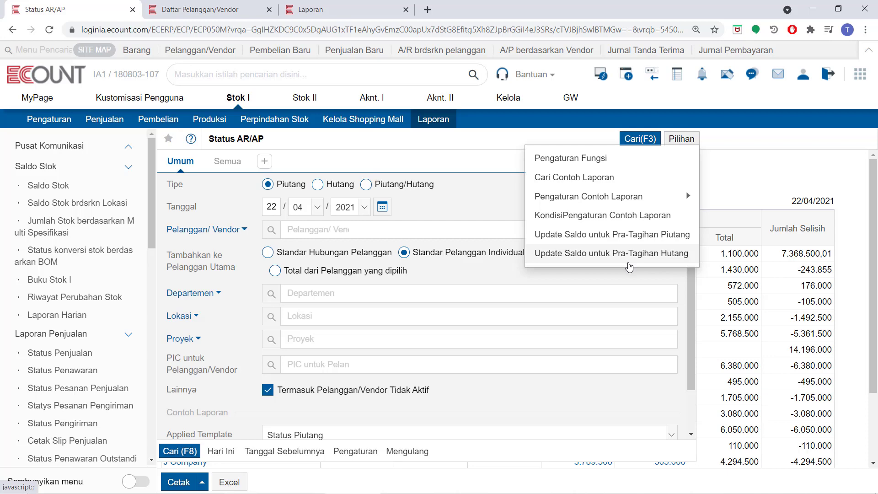
pyautogui.click(350, 10)
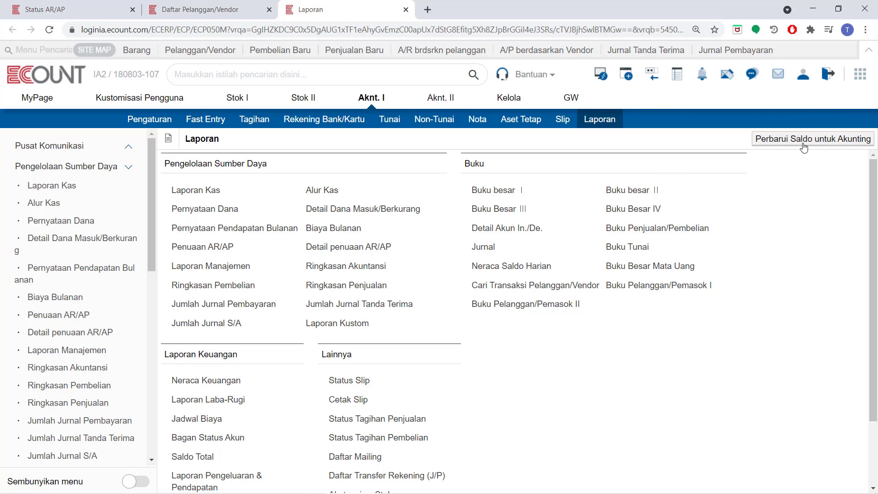
pyautogui.click(47, 10)
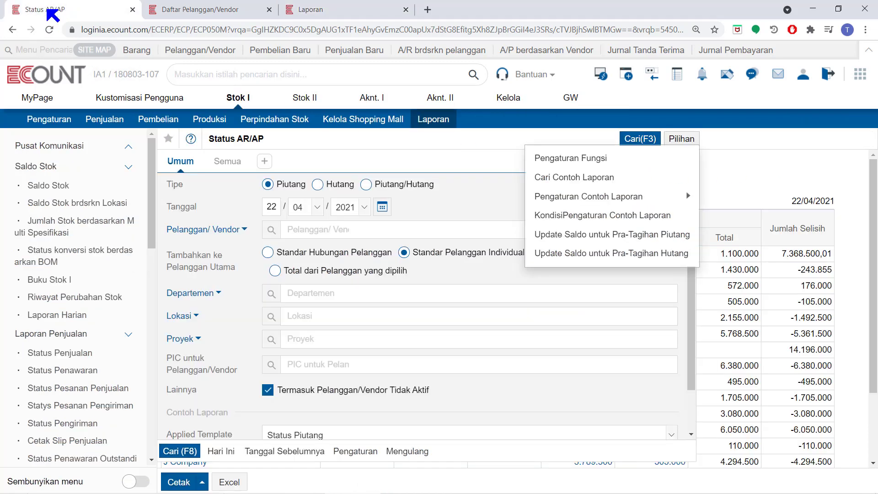